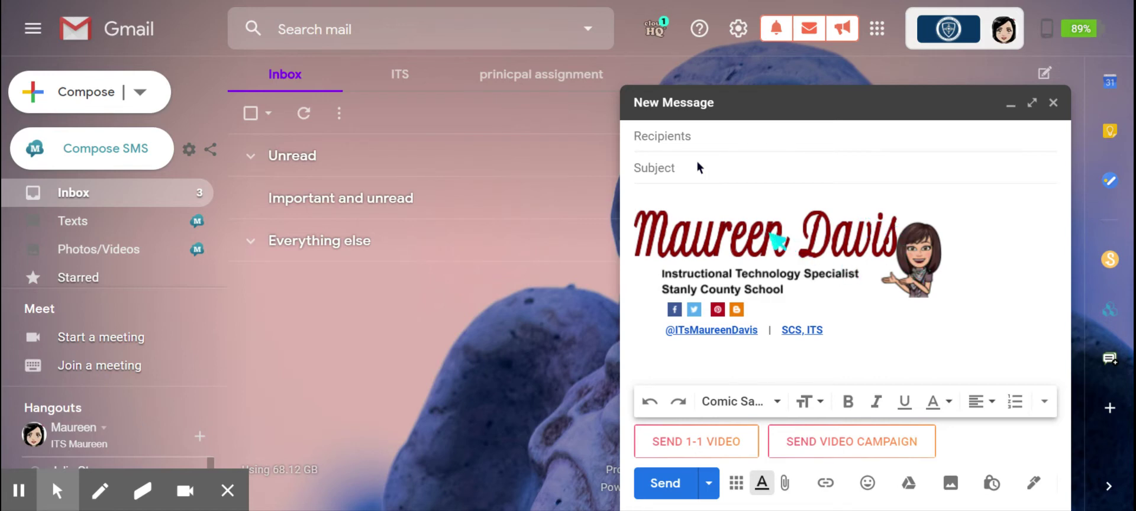
# Minimize the draft and open Gmail's full Settings page on the General tab.
pyautogui.click(1011, 106)
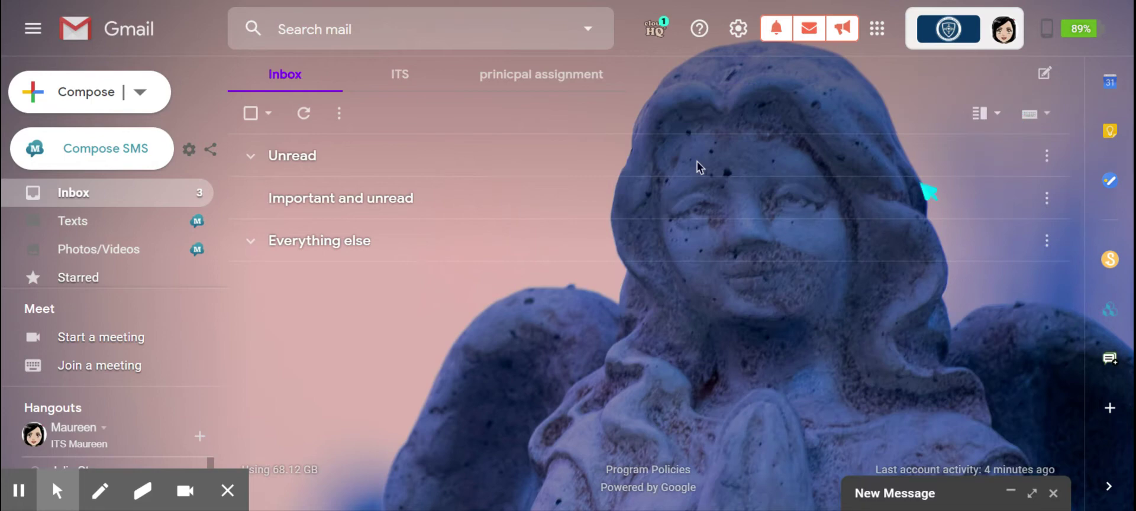
pyautogui.click(740, 30)
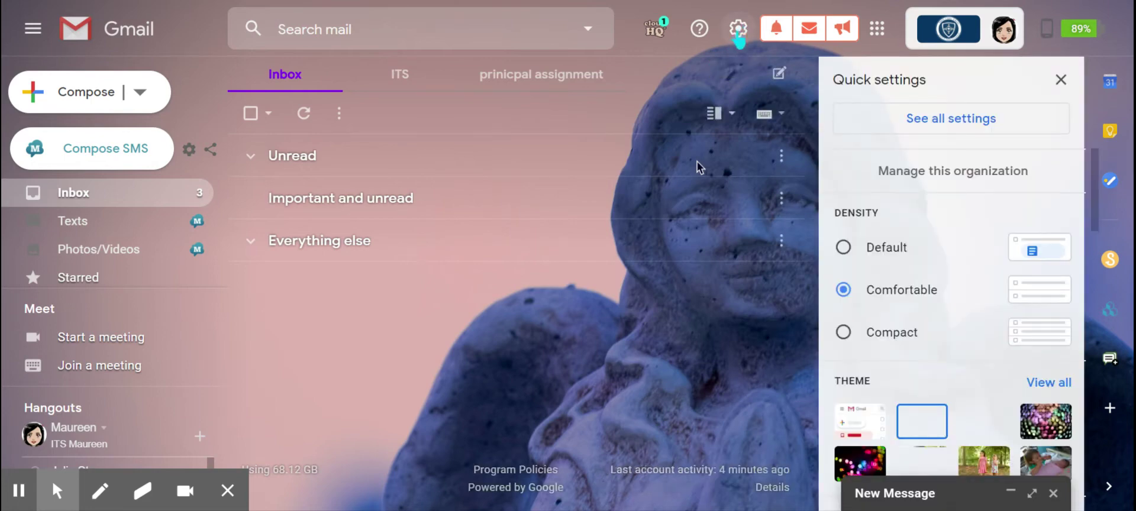
pyautogui.click(937, 120)
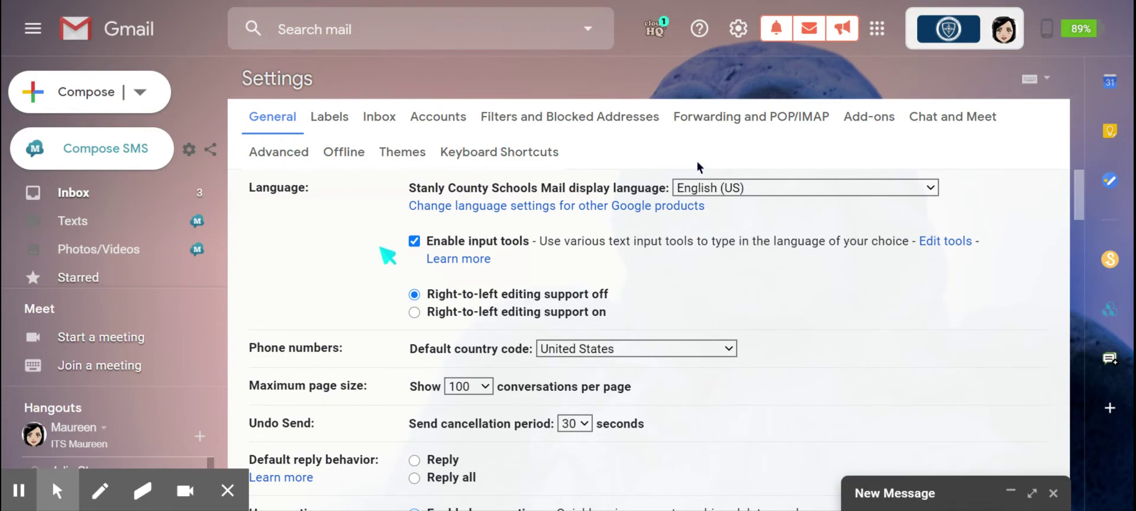
# Scroll to the Signature section and preview My Signature, then Bitmoji Signature.
pyautogui.scroll(-20, 388, 255)
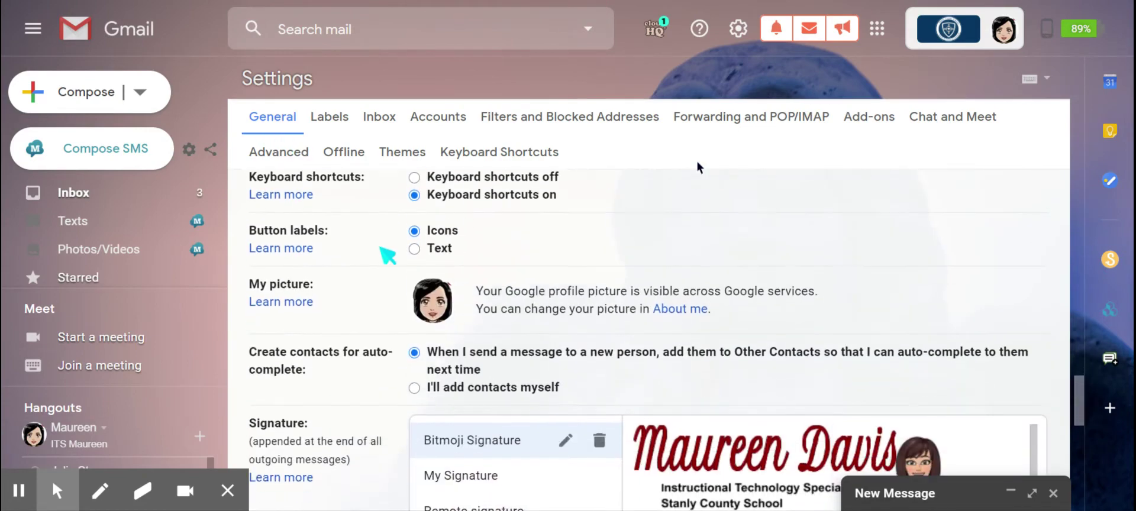
pyautogui.scroll(-1, 387, 256)
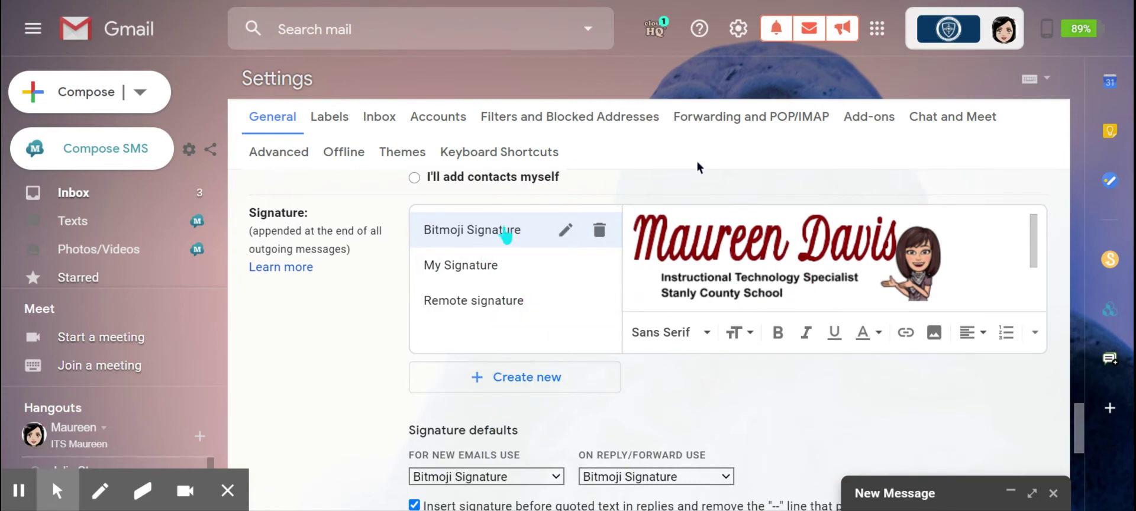
pyautogui.click(512, 273)
pyautogui.click(507, 231)
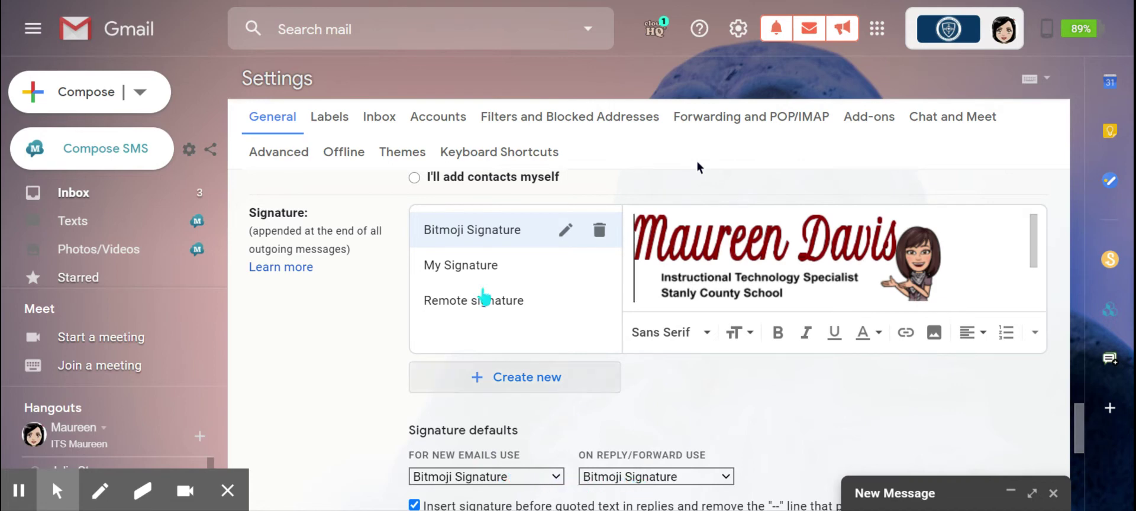
# Add a new, empty signature named 'example' to the signature list.
pyautogui.click(544, 382)
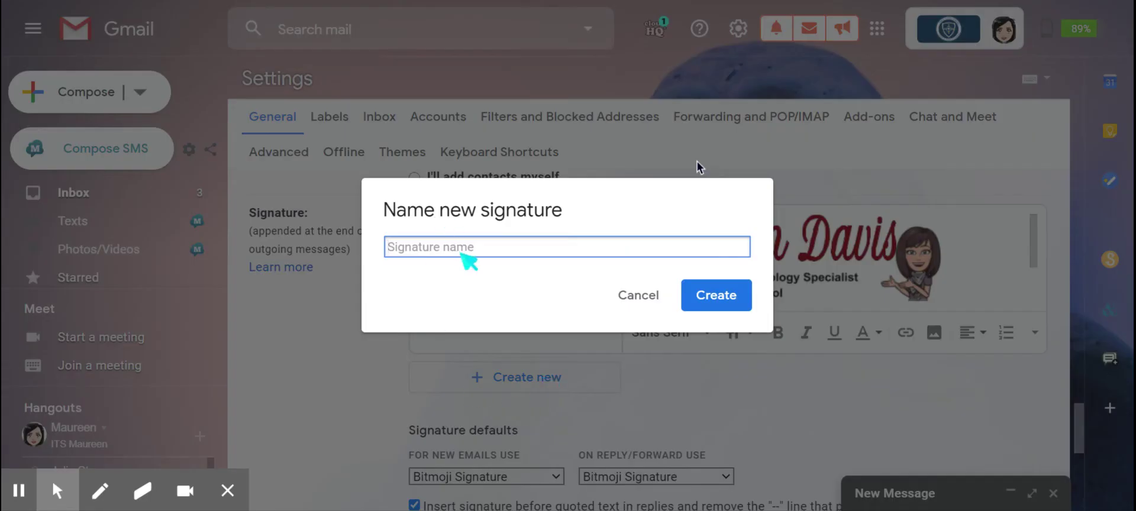
pyautogui.write('exa,')
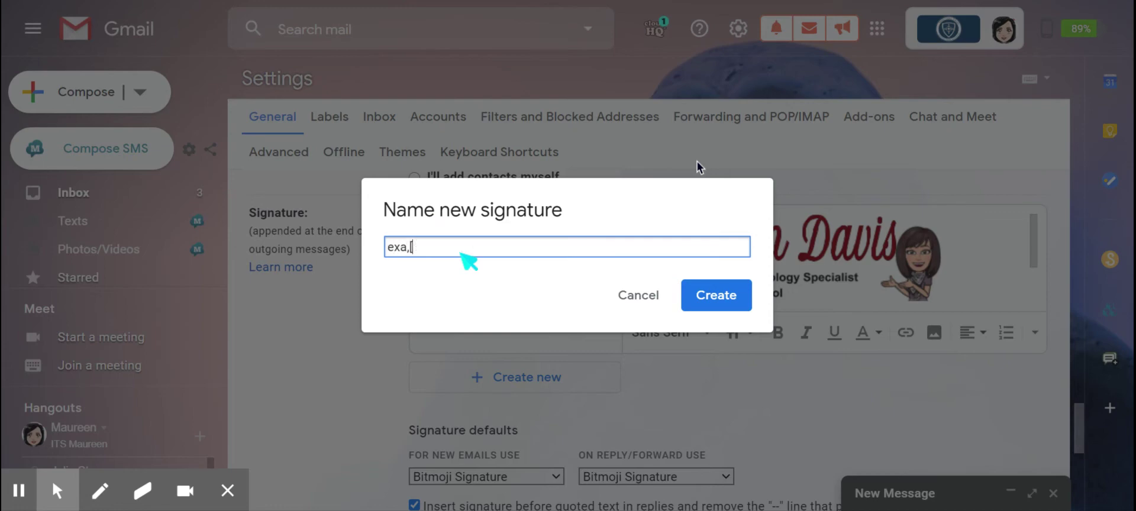
pyautogui.press('BackSpace')
pyautogui.write('mple')
pyautogui.press('Return')
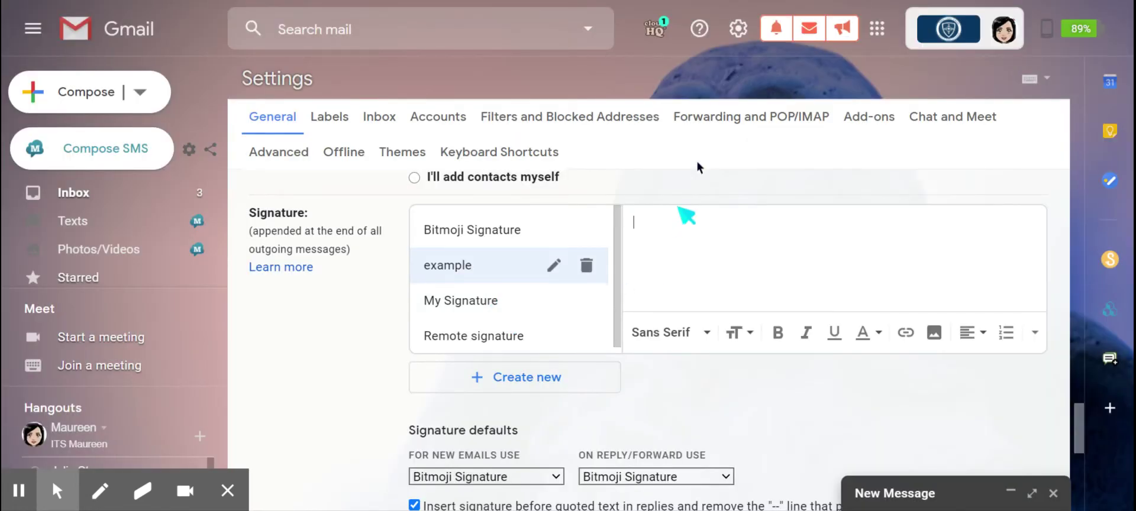
# Type the lines 'First Last', 'School / dept', 'ph', 'address' and 'URL' into the signature.
pyautogui.write('Ri')
pyautogui.press('BackSpace')
pyautogui.press('BackSpace')
pyautogui.write('First Last')
pyautogui.press('Return')
pyautogui.write('School')
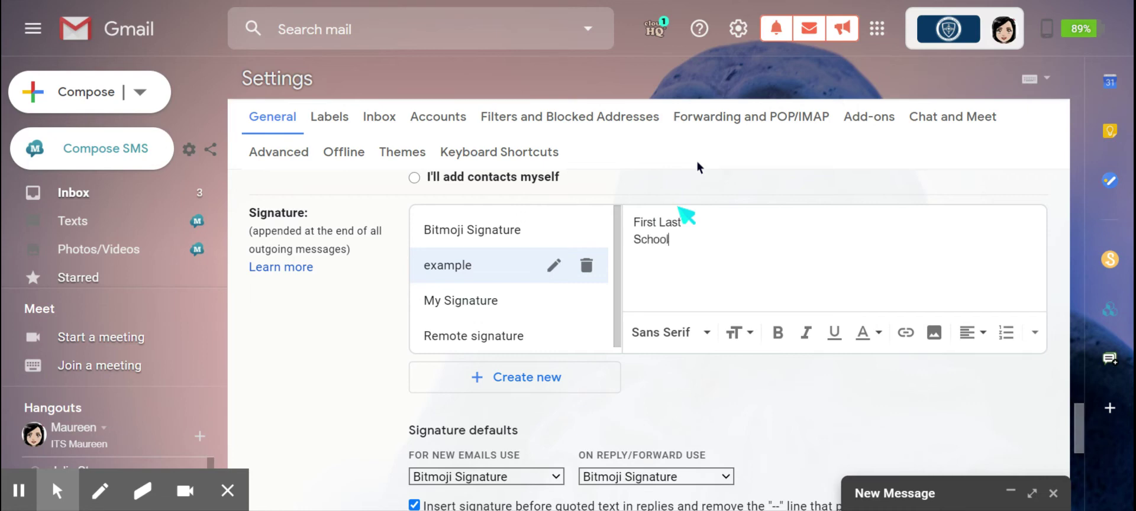
pyautogui.write(' / dept')
pyautogui.press('Return')
pyautogui.write('ph')
pyautogui.press('Return')
pyautogui.write('addree')
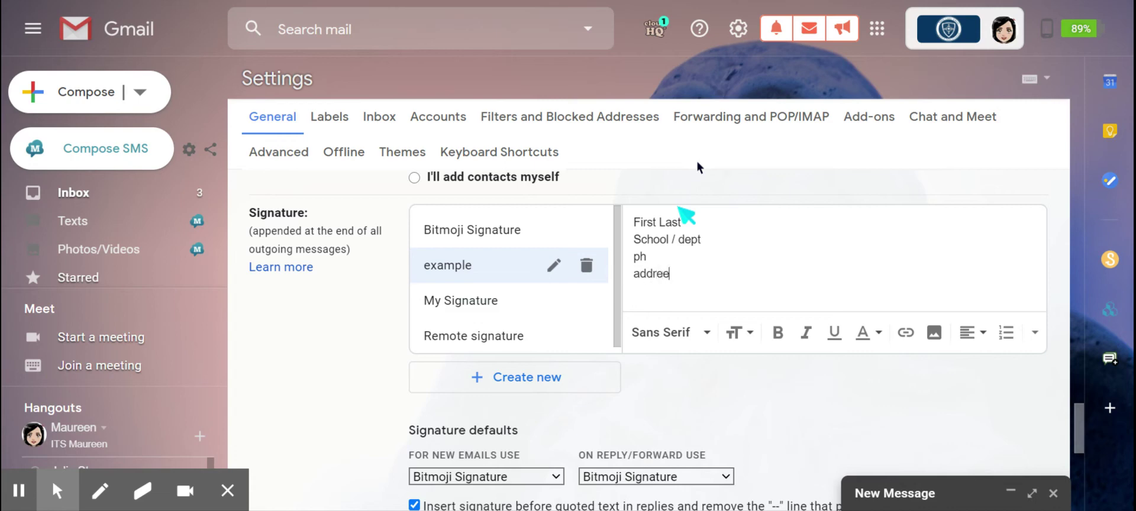
pyautogui.press('BackSpace')
pyautogui.write('ss')
pyautogui.write('URL')
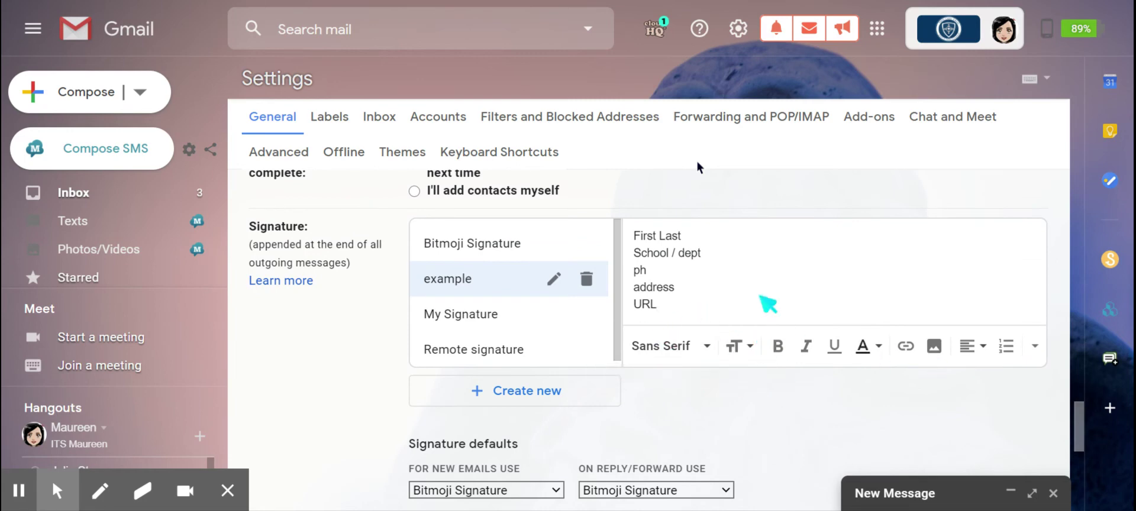
# Scroll past Signature defaults and Vacation responder to the Save Changes button.
pyautogui.scroll(-1, 755, 285)
pyautogui.scroll(1, 755, 285)
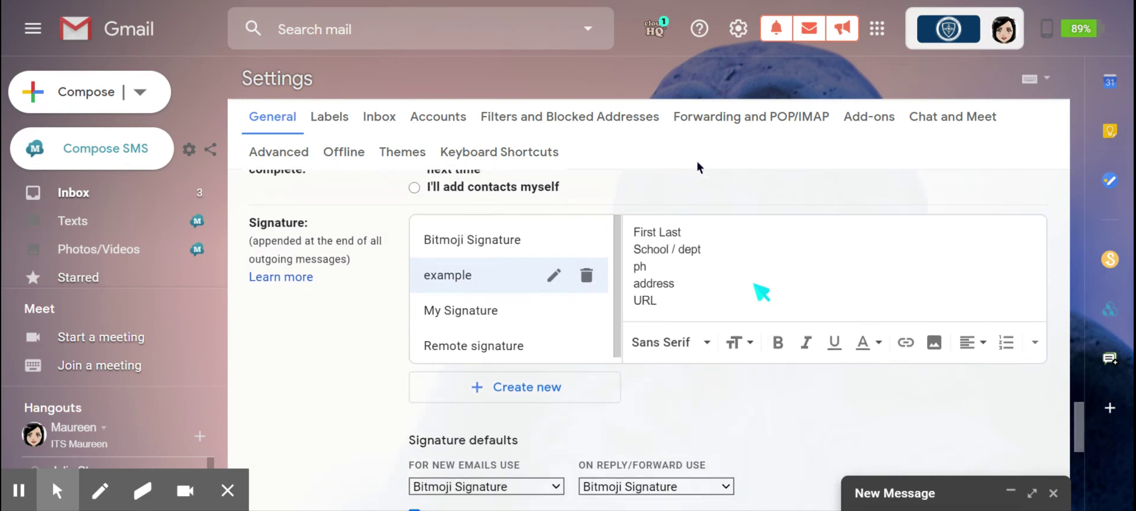
pyautogui.scroll(-3, 762, 292)
pyautogui.scroll(1, 761, 292)
pyautogui.scroll(2, 762, 291)
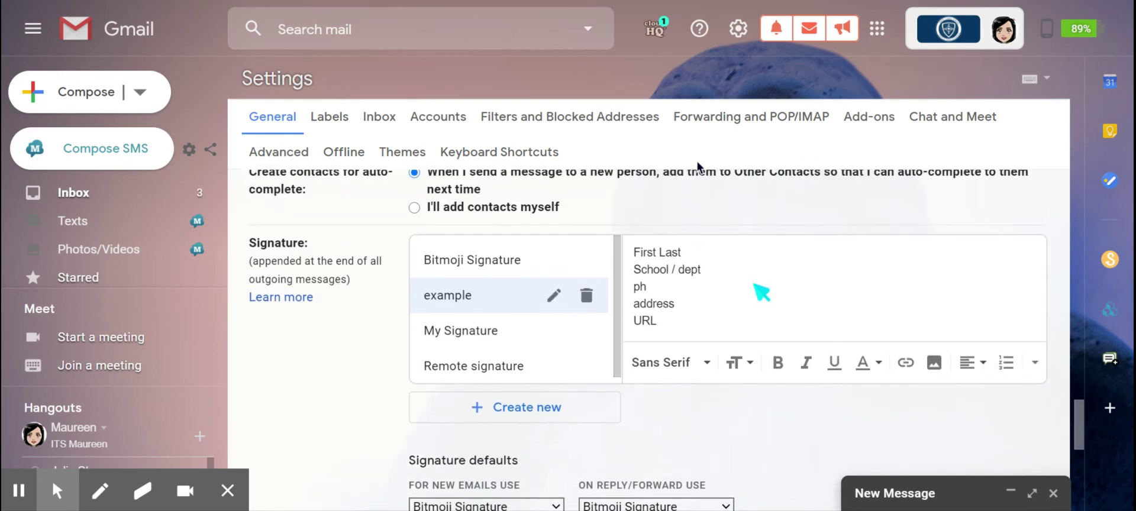
pyautogui.scroll(-1, 762, 292)
pyautogui.scroll(-5, 762, 291)
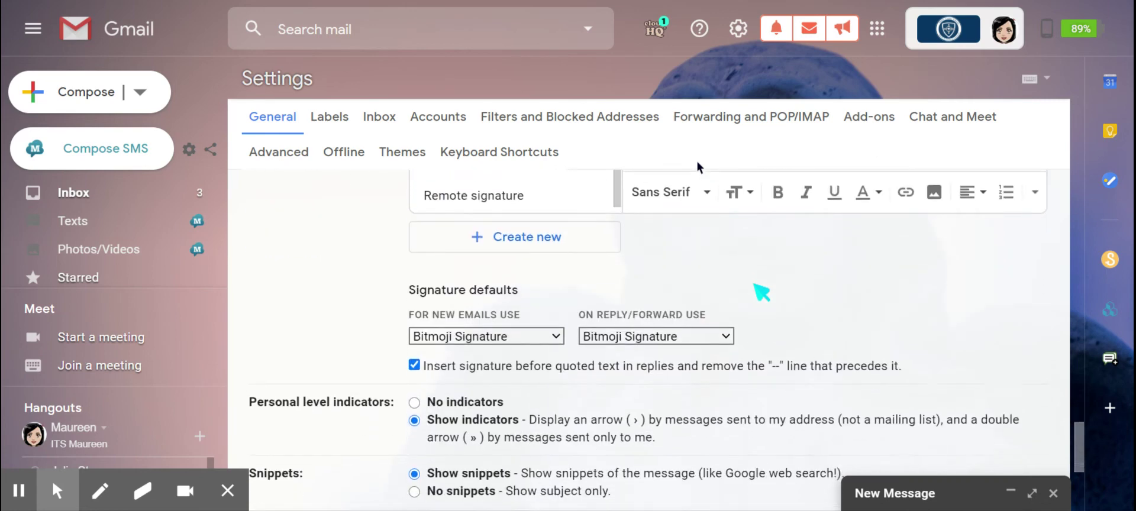
pyautogui.scroll(5, 762, 292)
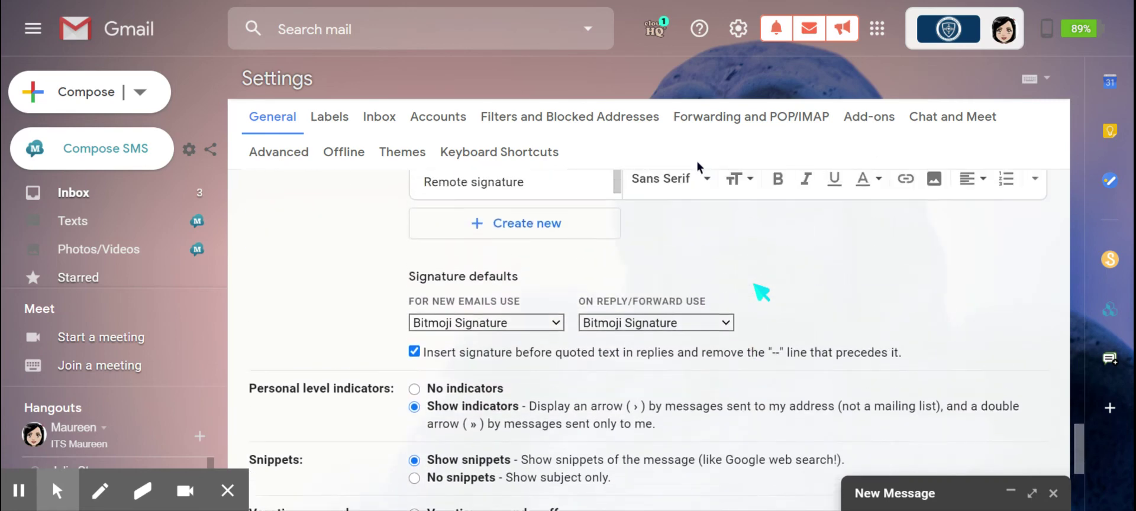
pyautogui.scroll(-3, 762, 292)
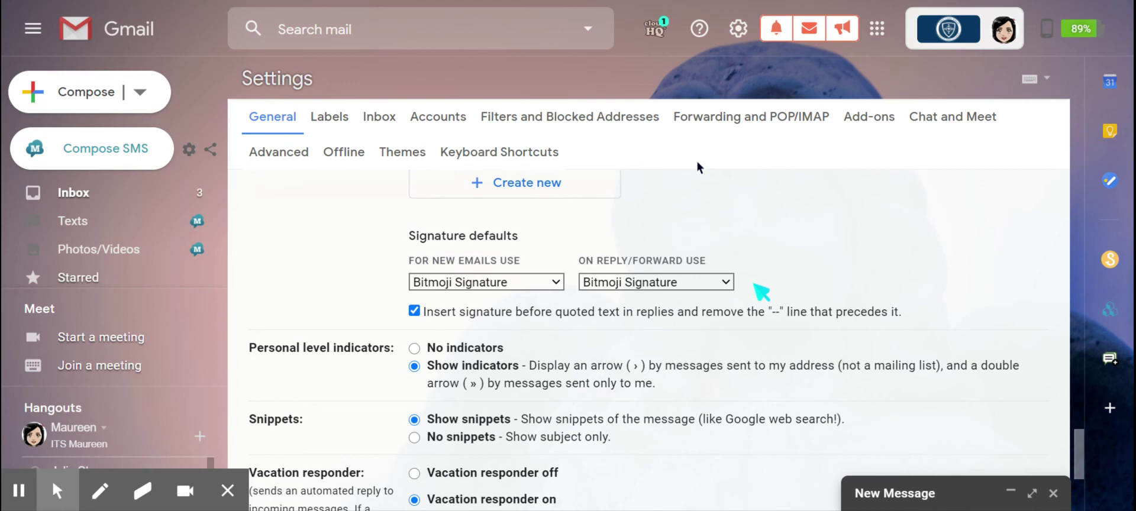
pyautogui.scroll(-1, 762, 292)
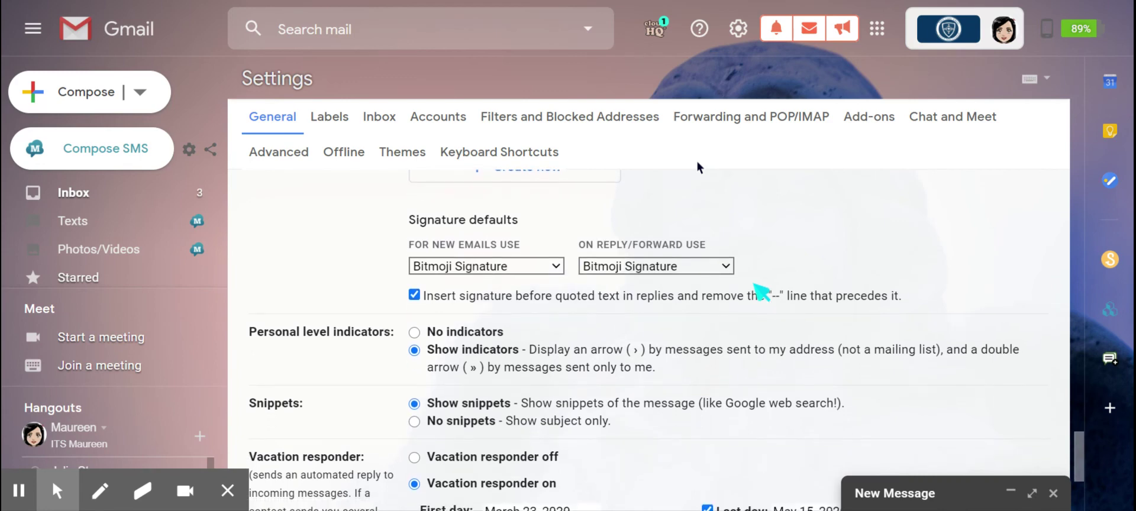
pyautogui.scroll(-5, 761, 290)
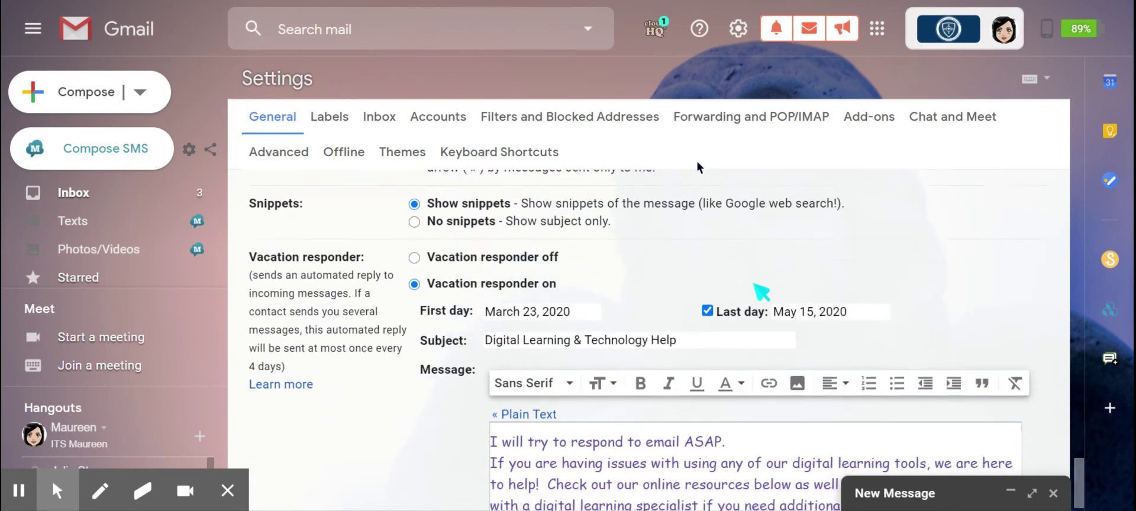
pyautogui.scroll(-4, 760, 290)
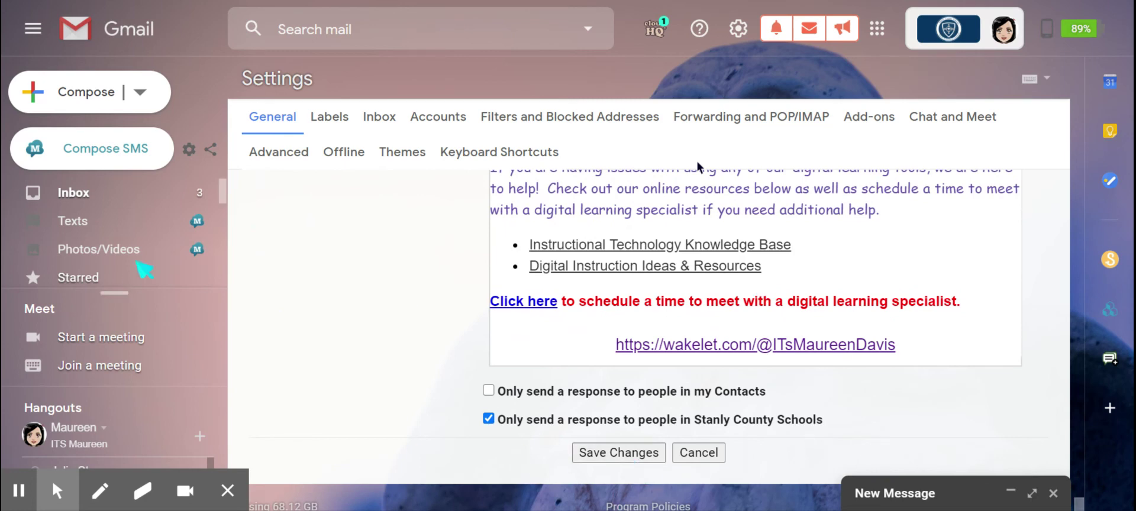
# Head back from Settings toward the Inbox.
pyautogui.moveTo(79, 113)
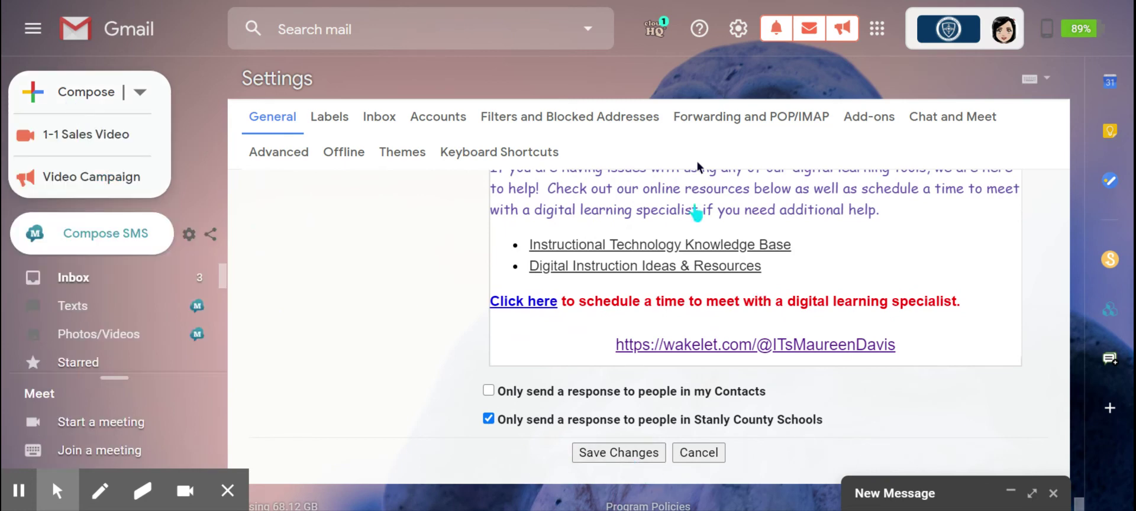